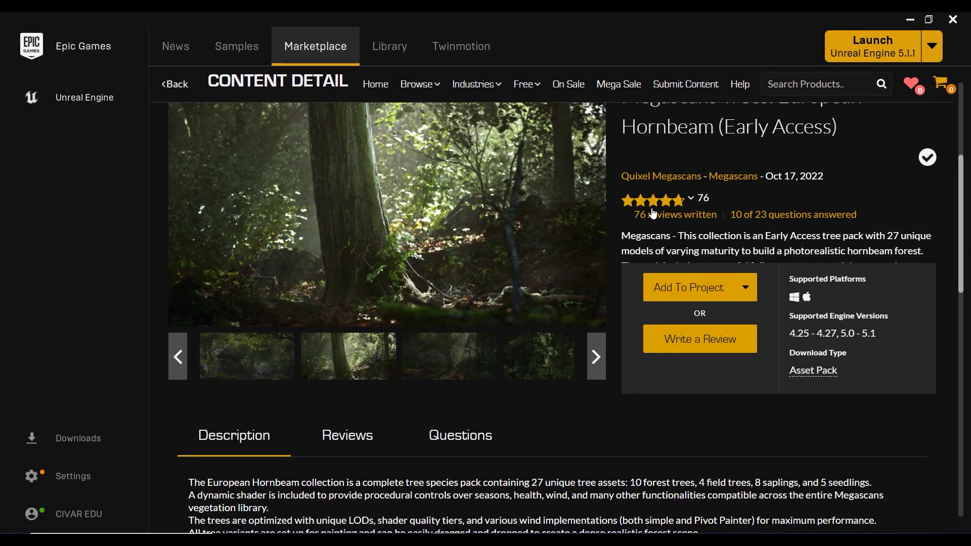
# - Review the European Hornbeam tree pack's marketplace page and its project choices, add it to none, and close the launcher
pyautogui.scroll(-12, 647, 215)
pyautogui.scroll(16, 647, 215)
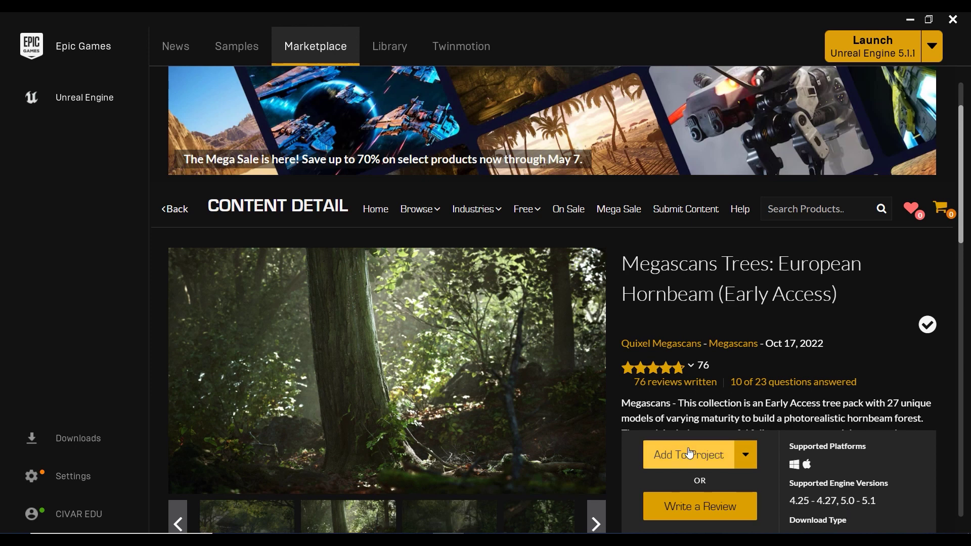
pyautogui.click(710, 457)
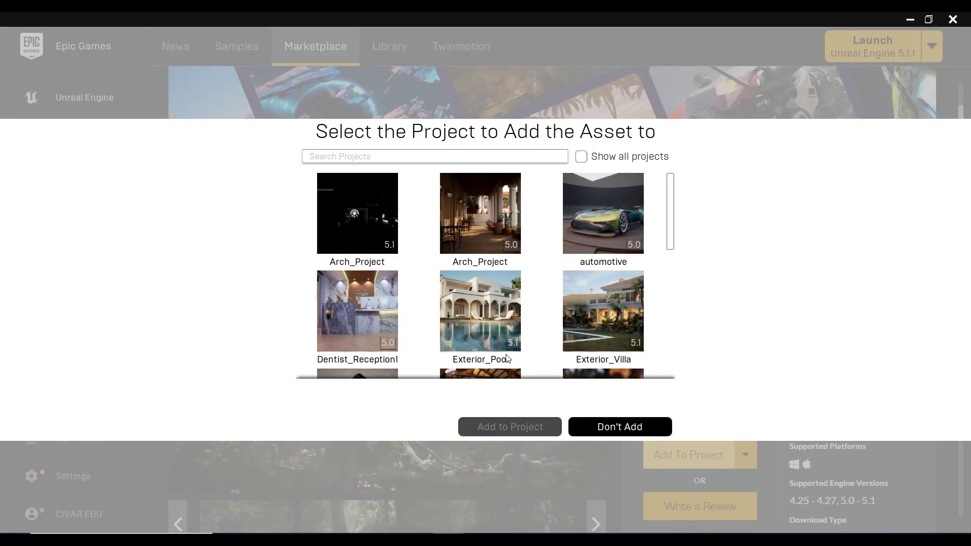
pyautogui.click(641, 430)
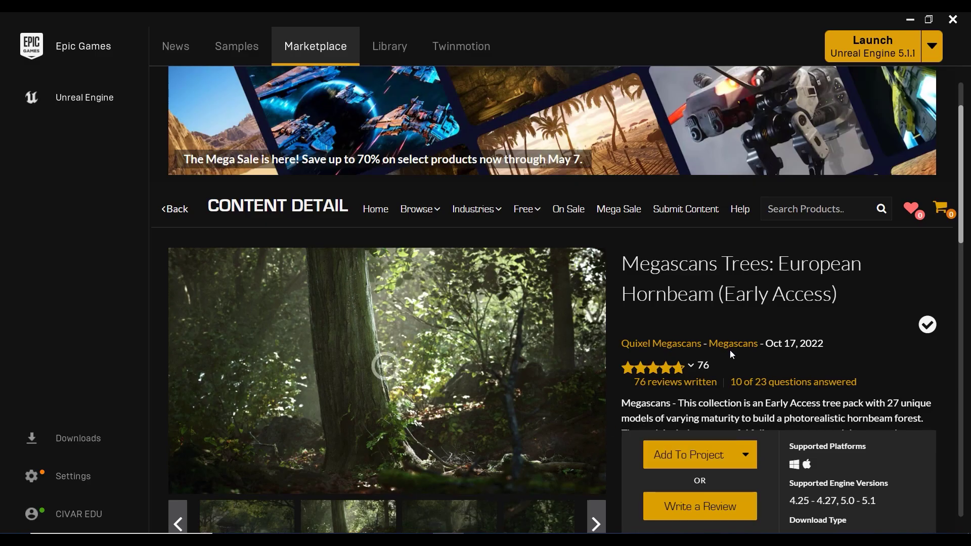
pyautogui.click(951, 20)
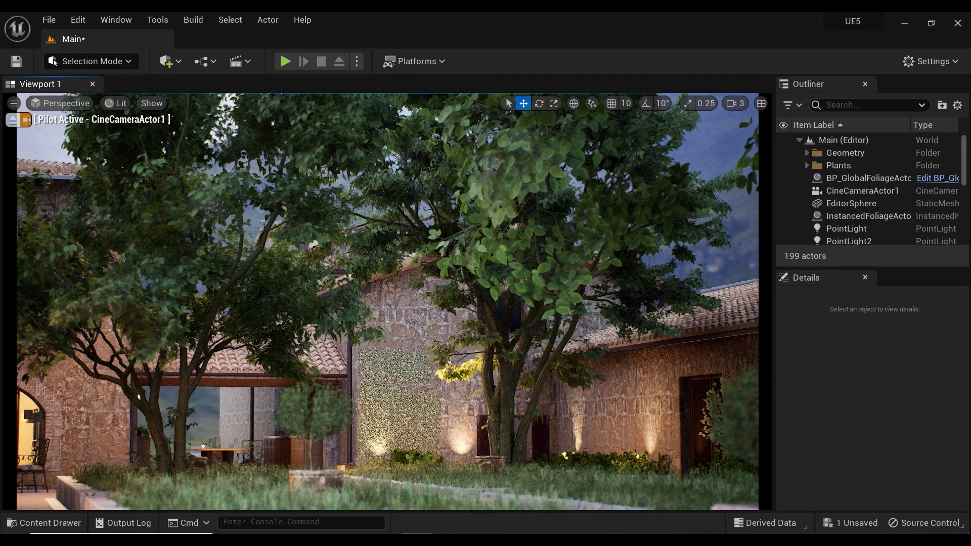
# - Browse the EuropeanHornbeam content to view the PivotPainter tree meshes in its Geometry folder
pyautogui.hotkey('ctrl', 'space')
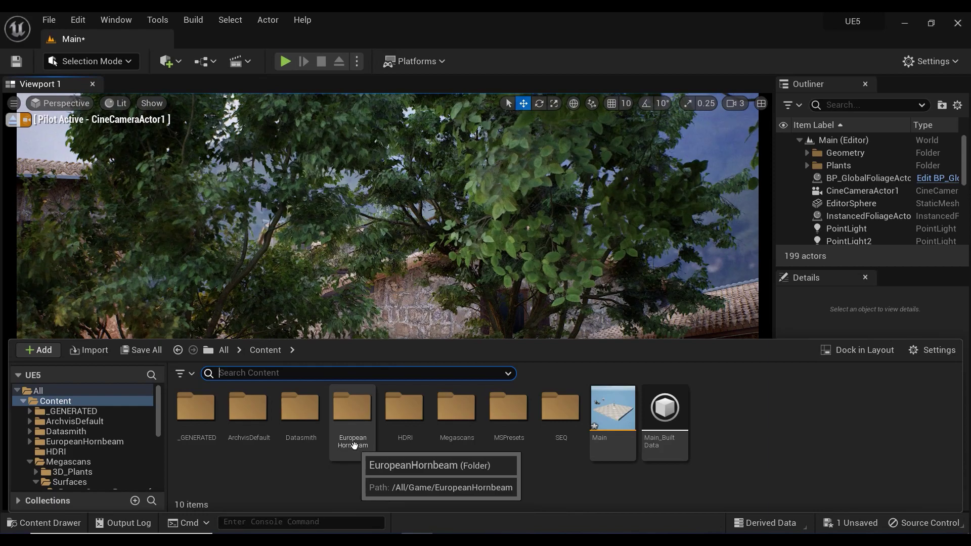
pyautogui.doubleClick(354, 445)
pyautogui.click(203, 438)
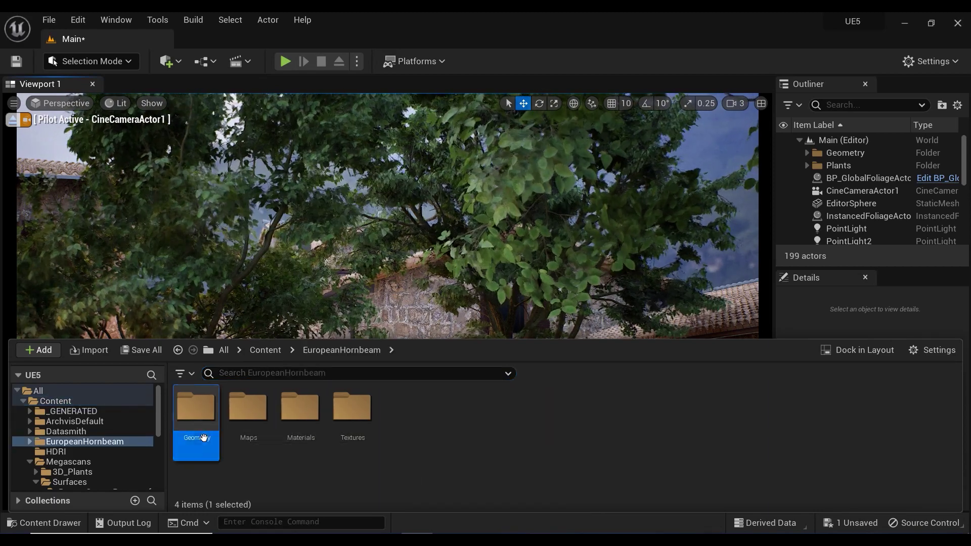
pyautogui.doubleClick(203, 437)
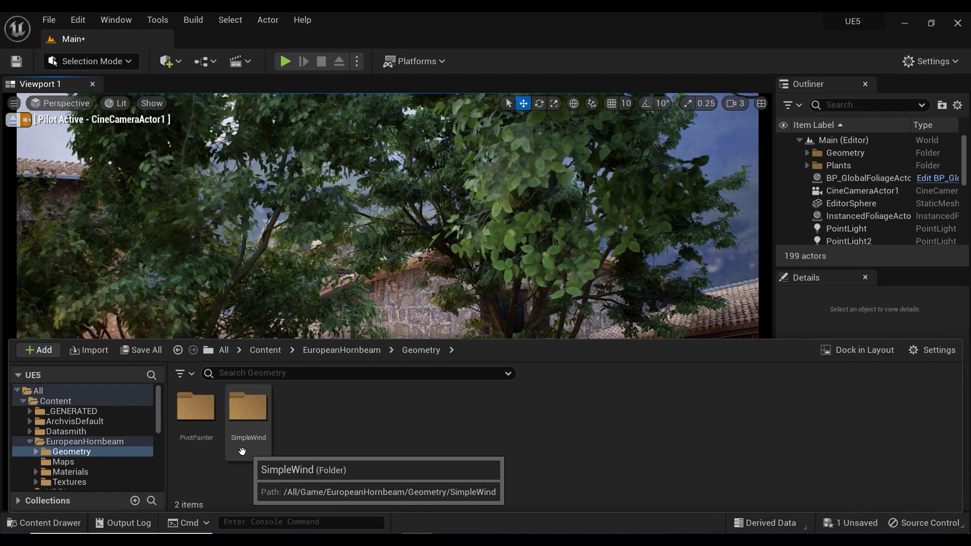
pyautogui.doubleClick(197, 420)
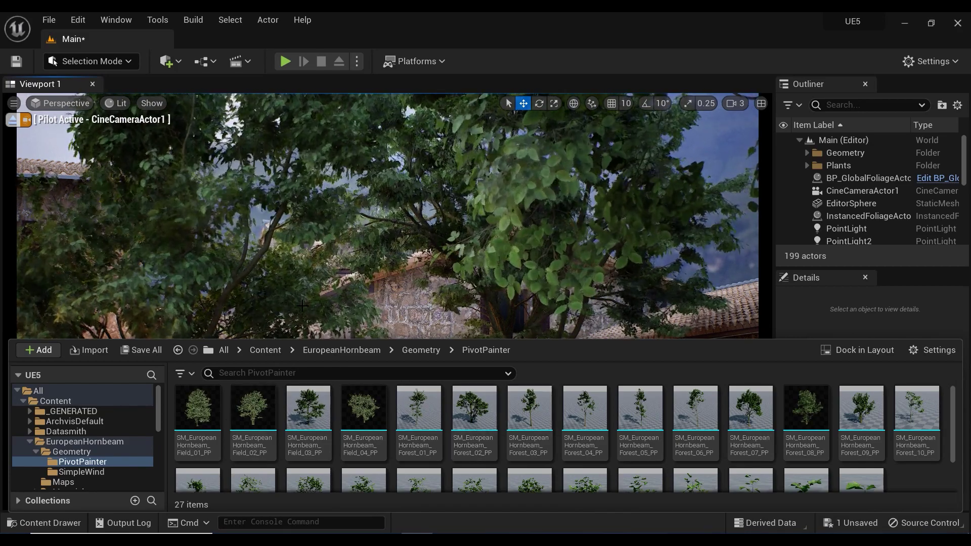
pyautogui.hotkey('ctrl', 'space')
pyautogui.moveTo(676, 312); pyautogui.dragTo(666, 325, button='middle')
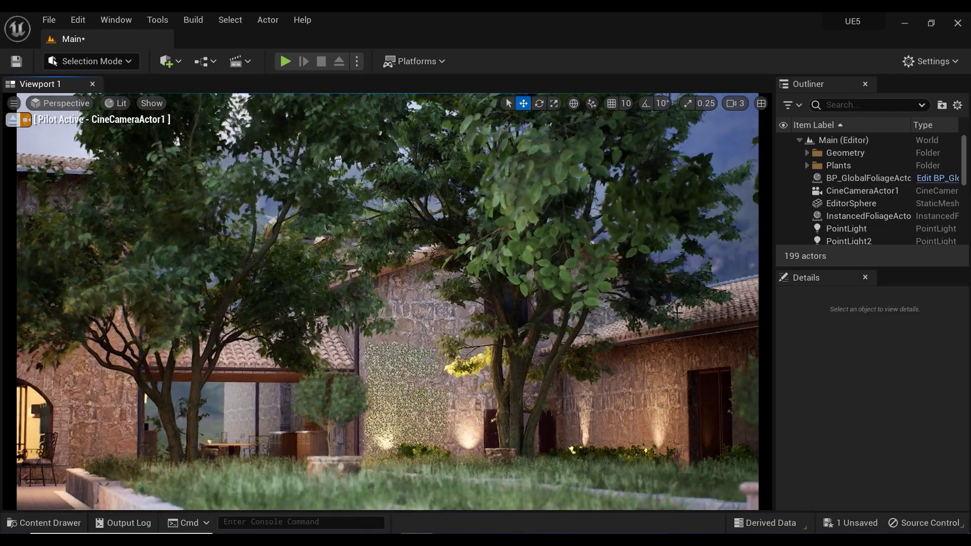
pyautogui.scroll(3, 676, 312)
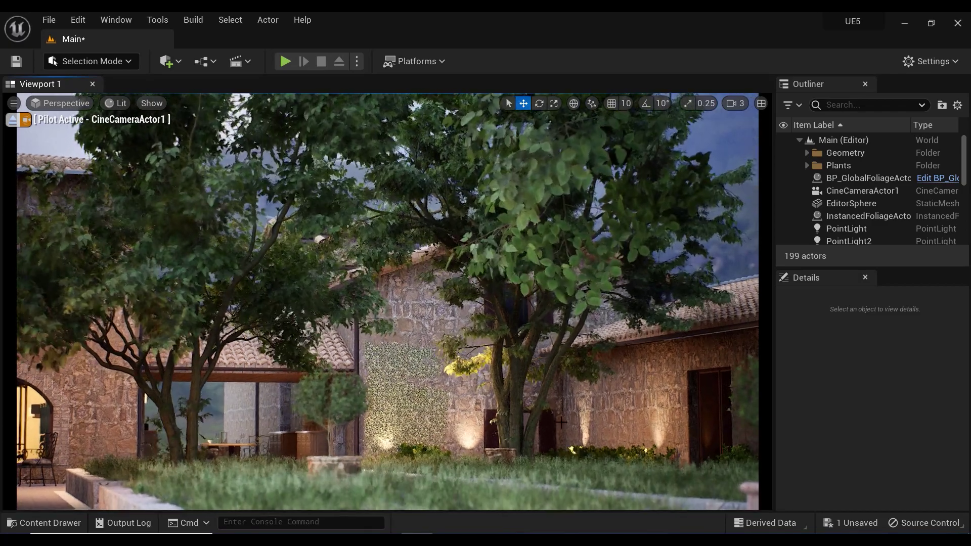
# - Open the GlobalFoliageActor folder inside MSPresets > MS_Foliage_Material to reach the BP_GlobalFoliageActor_UE5 blueprint
pyautogui.hotkey('ctrl', 'space')
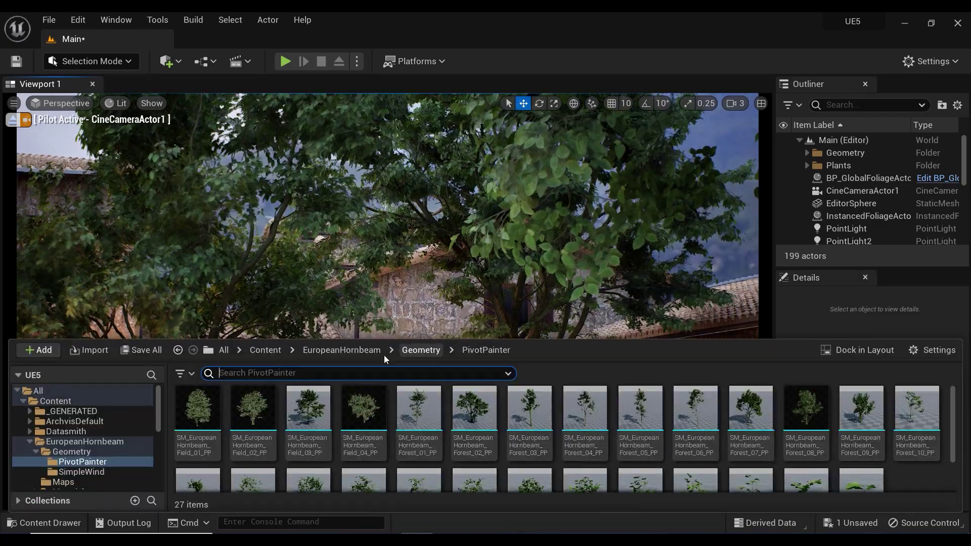
pyautogui.click(264, 349)
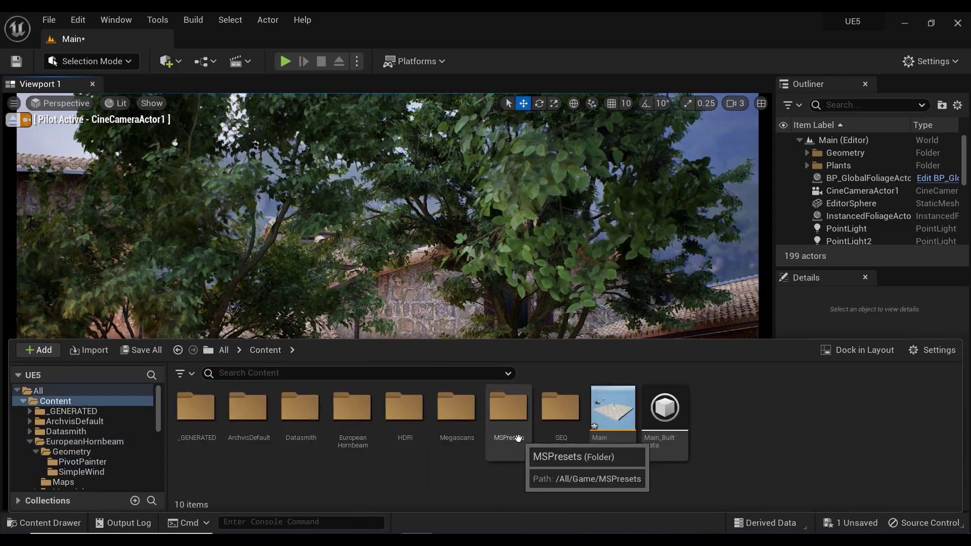
pyautogui.click(518, 438)
pyautogui.doubleClick(518, 438)
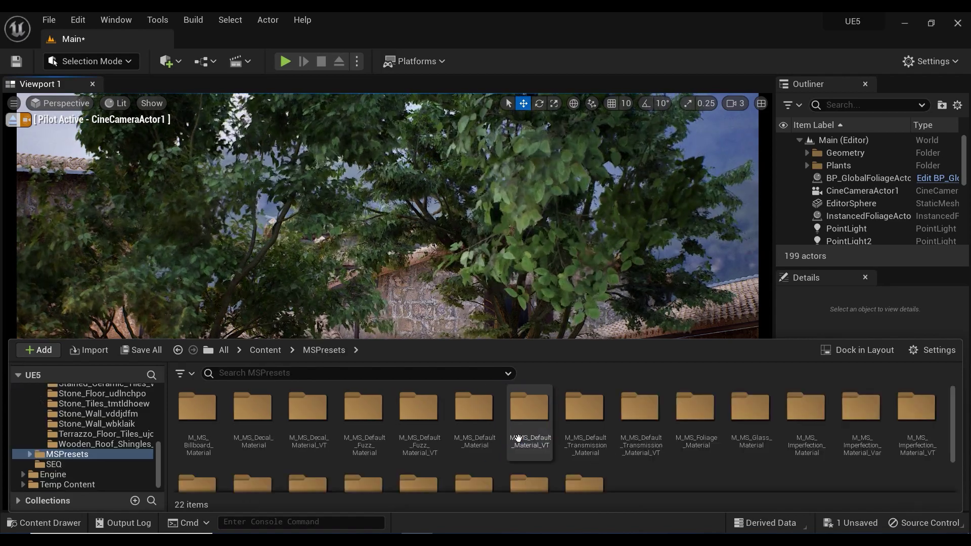
pyautogui.scroll(-2, 518, 438)
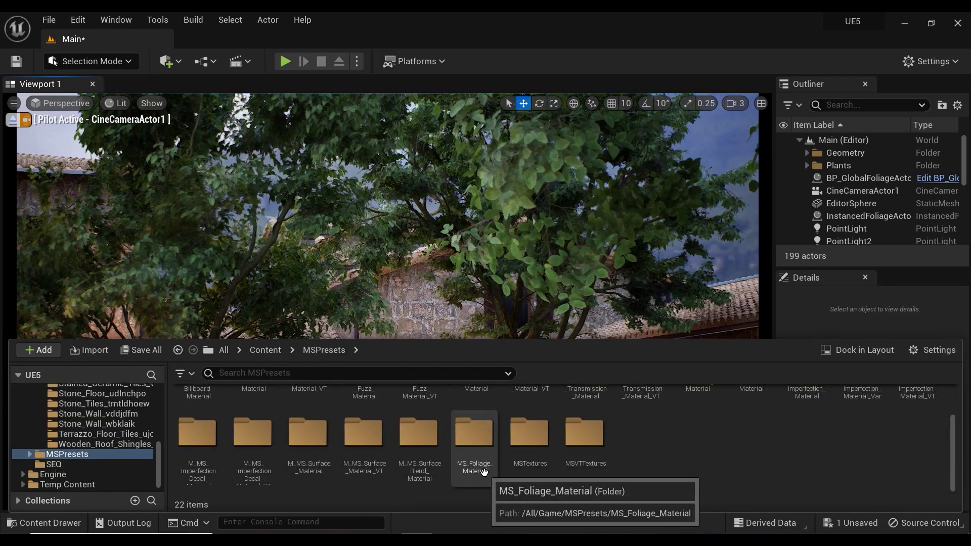
pyautogui.doubleClick(477, 470)
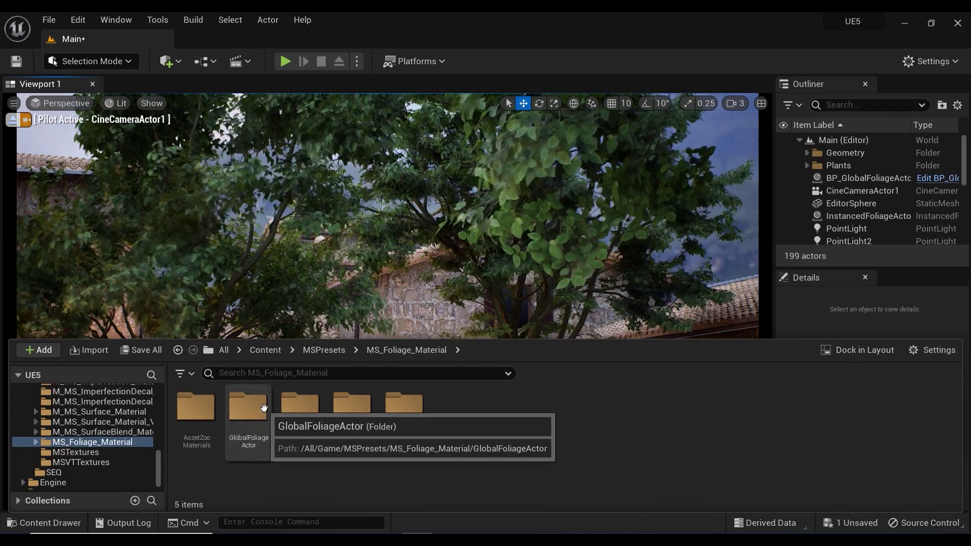
pyautogui.click(264, 408)
pyautogui.doubleClick(263, 407)
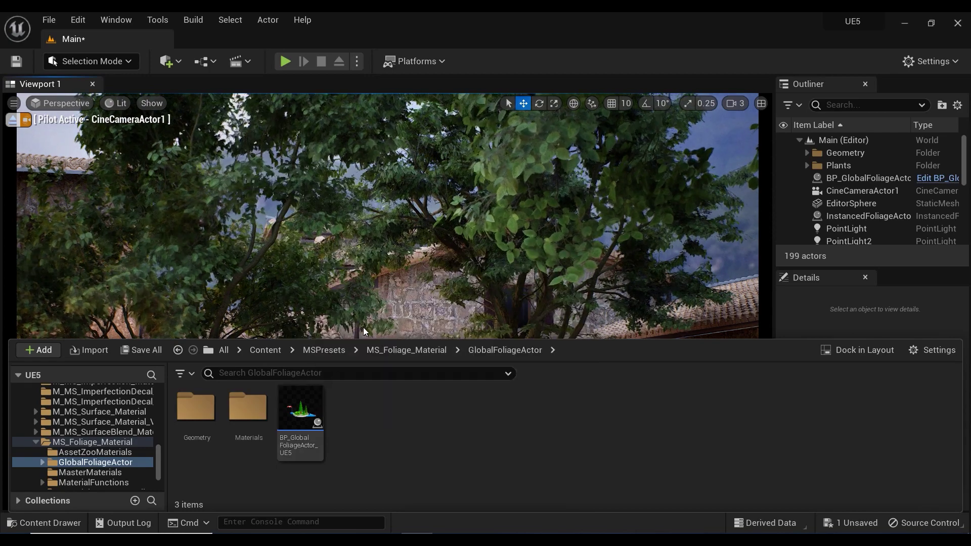
pyautogui.moveTo(292, 409); pyautogui.dragTo(575, 478)
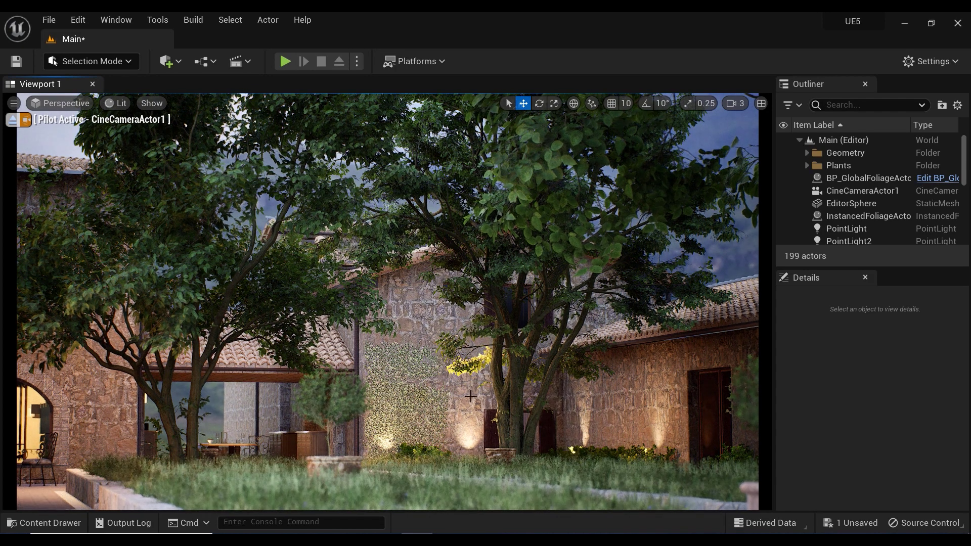
# - Stop piloting CineCameraActor1 and delete the existing global foliage actor beside the large tree
pyautogui.moveTo(507, 405); pyautogui.dragTo(518, 412, button='right')
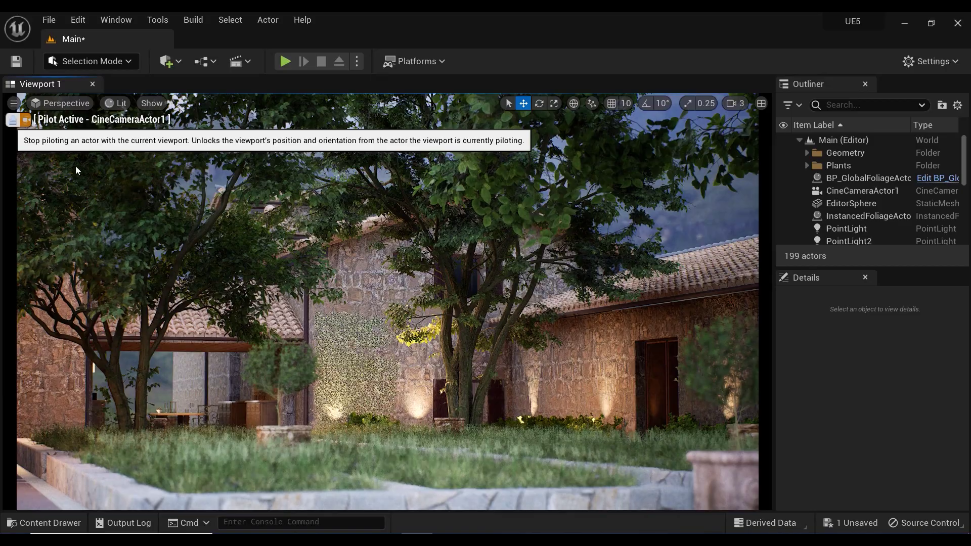
pyautogui.click(12, 119)
pyautogui.moveTo(387, 301); pyautogui.dragTo(440, 308, button='right')
pyautogui.moveTo(323, 384); pyautogui.dragTo(330, 387, button='right')
pyautogui.click(419, 416)
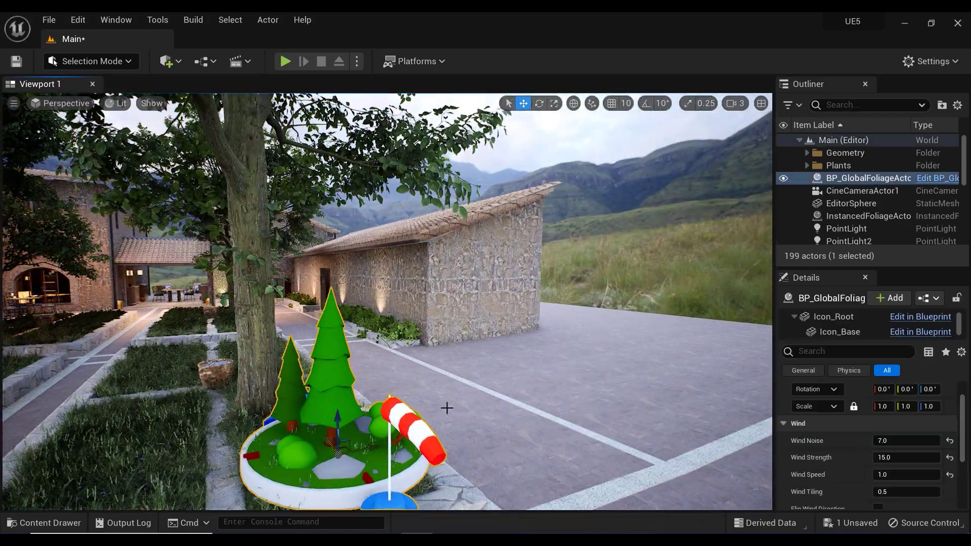
pyautogui.moveTo(387, 301); pyautogui.dragTo(298, 304, button='right')
pyautogui.moveTo(505, 387); pyautogui.dragTo(501, 379, button='right')
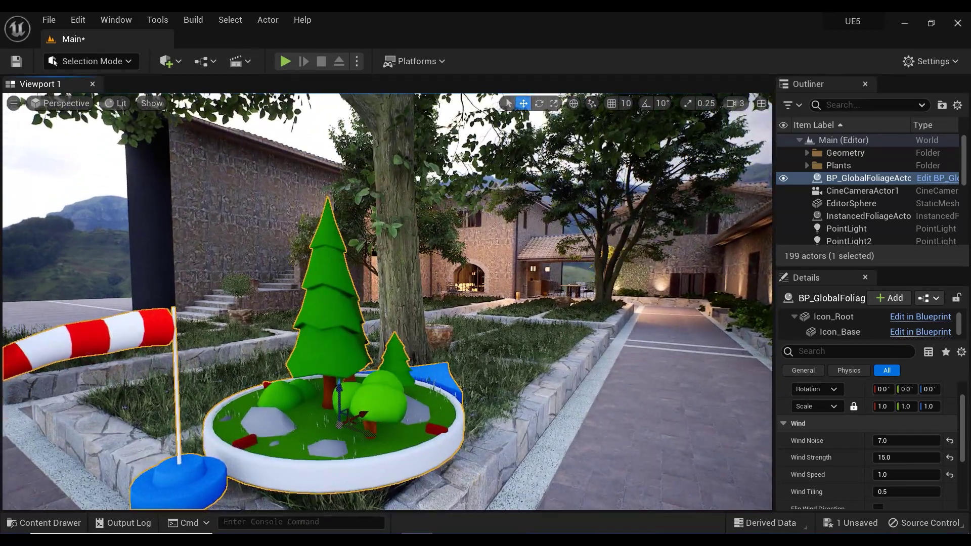
pyautogui.press('Delete')
# - Place a new BP_GlobalFoliageActor_UE5 on the grass bed in front of the large tree
pyautogui.moveTo(501, 386); pyautogui.dragTo(498, 386, button='right')
pyautogui.hotkey('ctrl', 'space')
pyautogui.moveTo(339, 378); pyautogui.dragTo(477, 400)
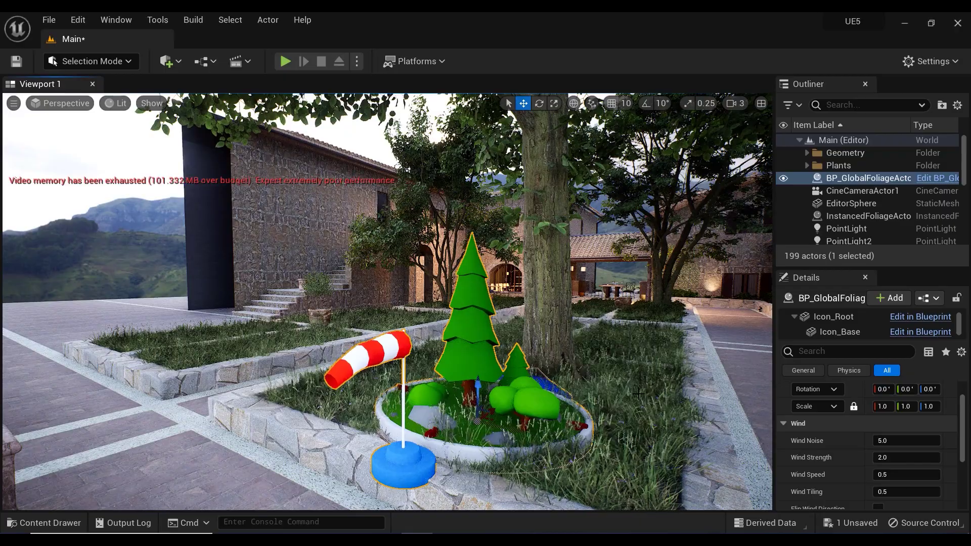
# - Move the global foliage actor off the grass bed and onto the paved walkway between the planting beds
pyautogui.press('a')
pyautogui.moveTo(638, 393); pyautogui.dragTo(763, 391, button='right')
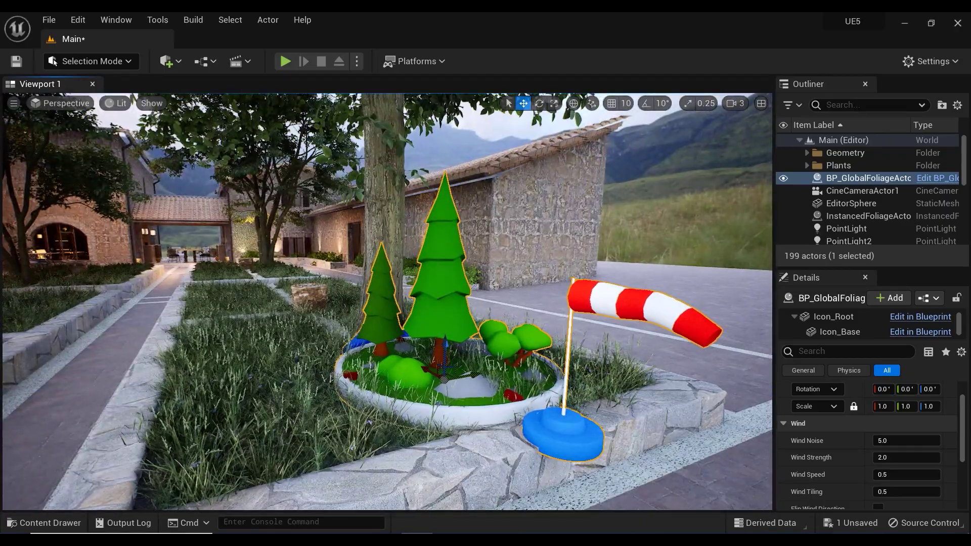
pyautogui.press('a')
pyautogui.moveTo(445, 365); pyautogui.dragTo(526, 361, button='right')
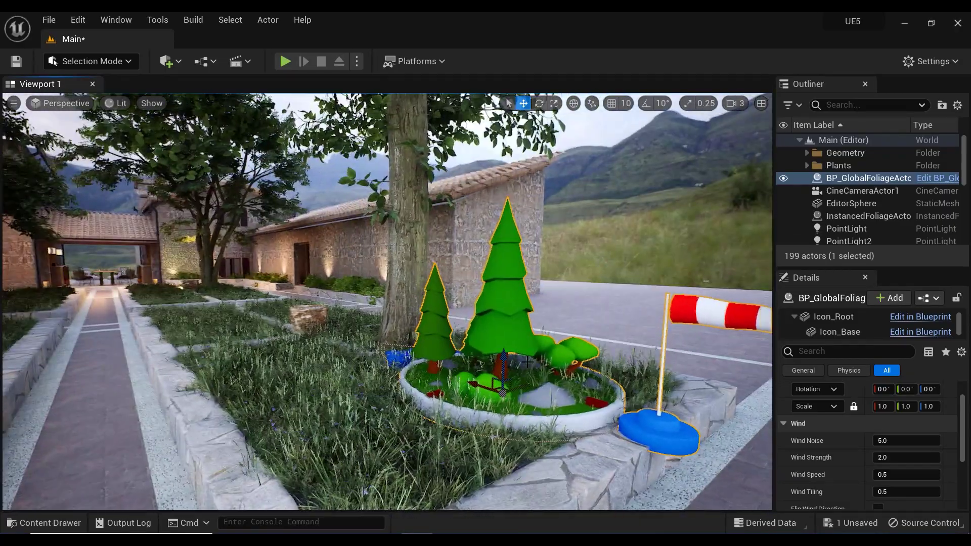
pyautogui.scroll(1, 836, 464)
pyautogui.scroll(-1, 836, 449)
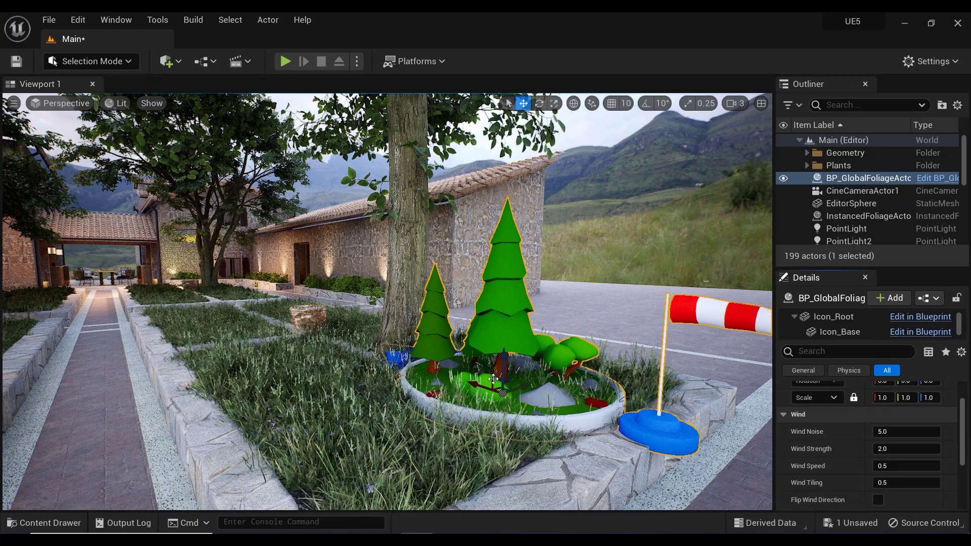
pyautogui.moveTo(477, 388); pyautogui.dragTo(568, 419)
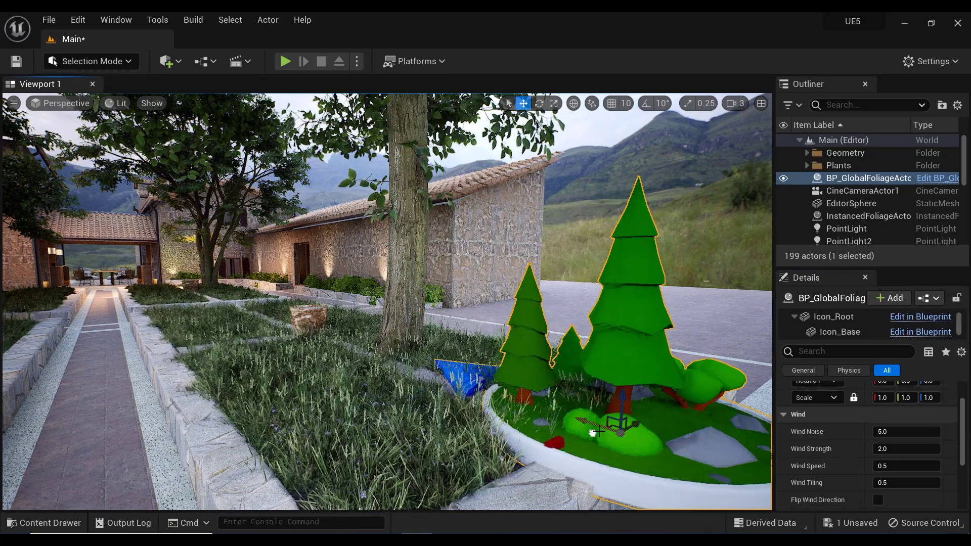
pyautogui.scroll(2, 634, 363)
pyautogui.keyDown('alt'); pyautogui.moveTo(634, 363); pyautogui.dragTo(354, 359); pyautogui.keyUp('alt')
pyautogui.moveTo(354, 359); pyautogui.dragTo(430, 349, button='right')
pyautogui.moveTo(659, 367)
pyautogui.mouseDown(button='right')
pyautogui.moveTo(631, 339)
pyautogui.moveTo(667, 372)
pyautogui.moveTo(659, 368)
pyautogui.mouseUp(button='right')
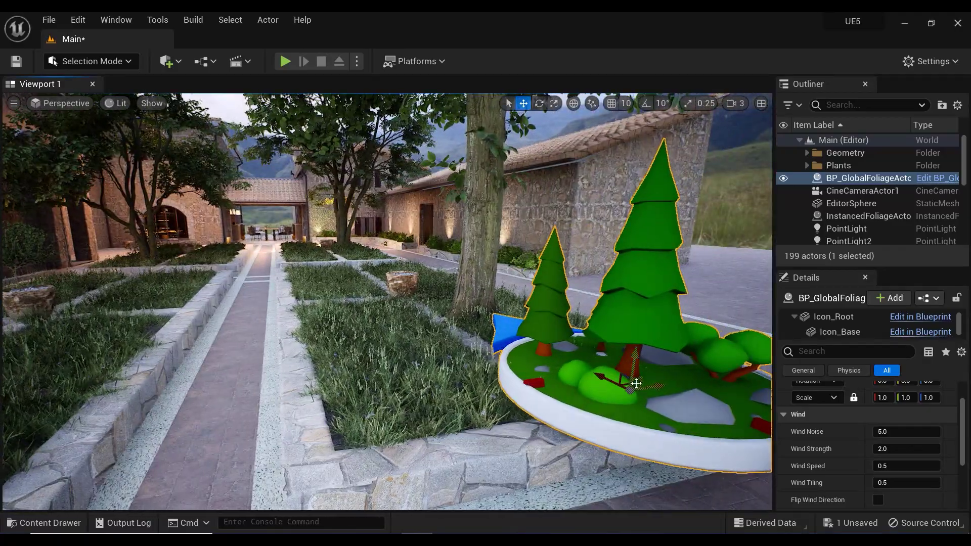
pyautogui.moveTo(658, 386); pyautogui.dragTo(451, 415)
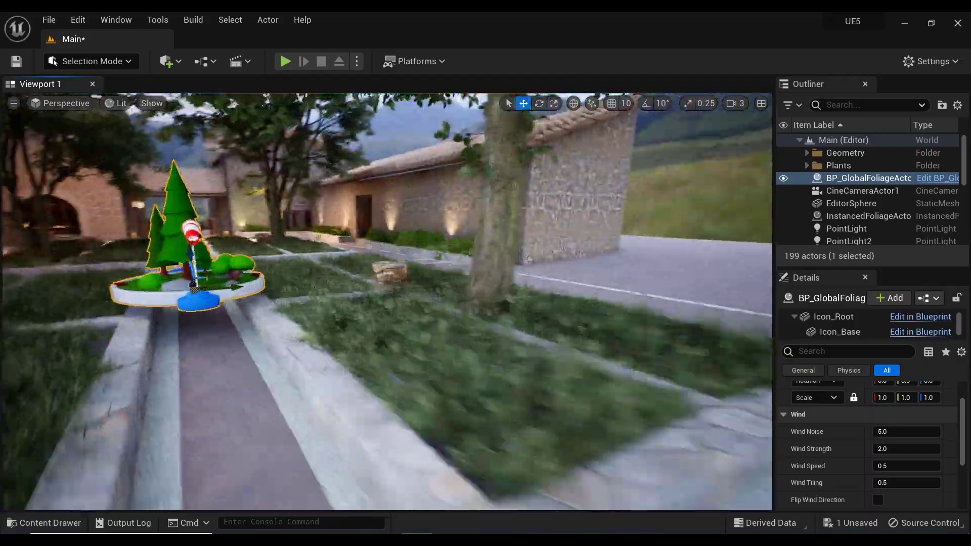
# - Enable Flip Wind Direction in the global foliage actor's wind settings
pyautogui.moveTo(452, 414); pyautogui.dragTo(476, 374, button='right')
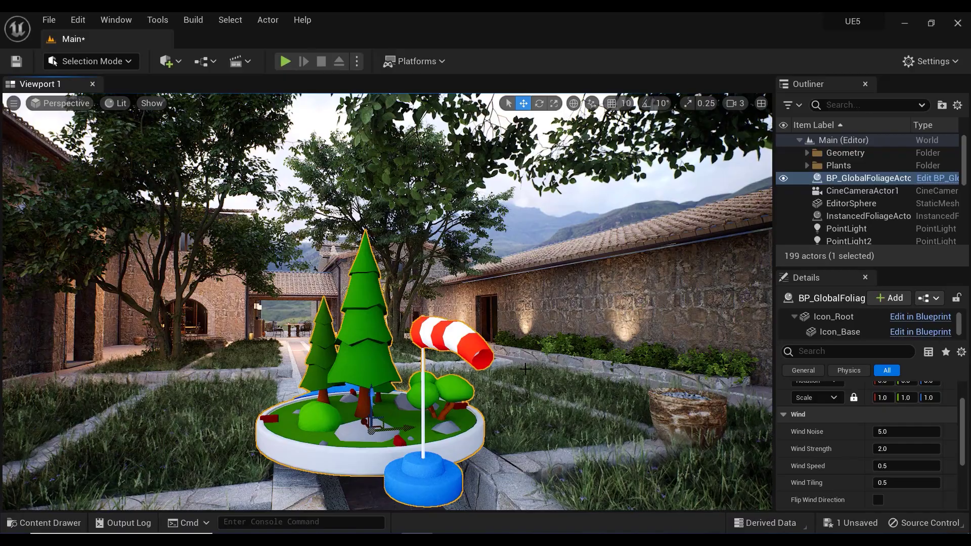
pyautogui.moveTo(387, 302); pyautogui.dragTo(253, 298, button='right')
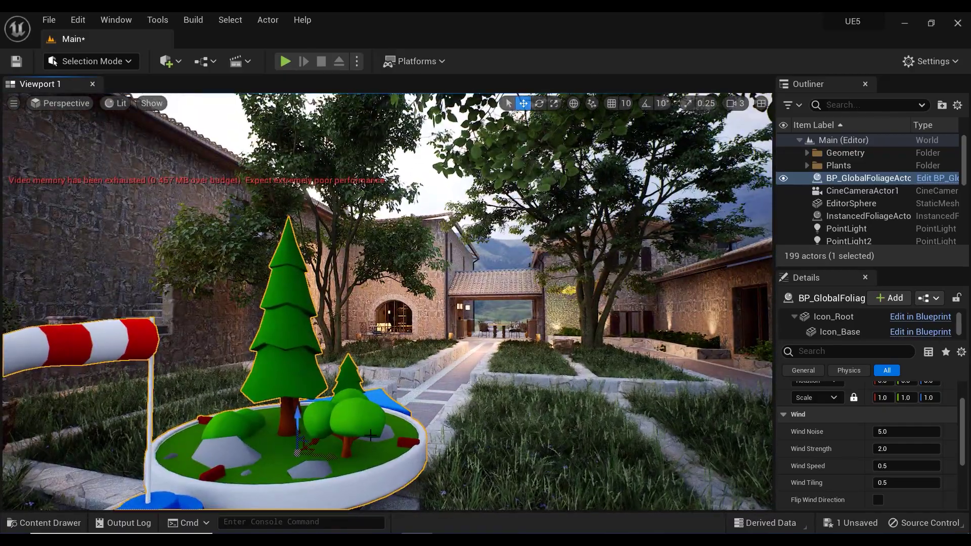
pyautogui.moveTo(387, 301); pyautogui.dragTo(326, 344, button='right')
pyautogui.moveTo(335, 457); pyautogui.dragTo(376, 459, button='right')
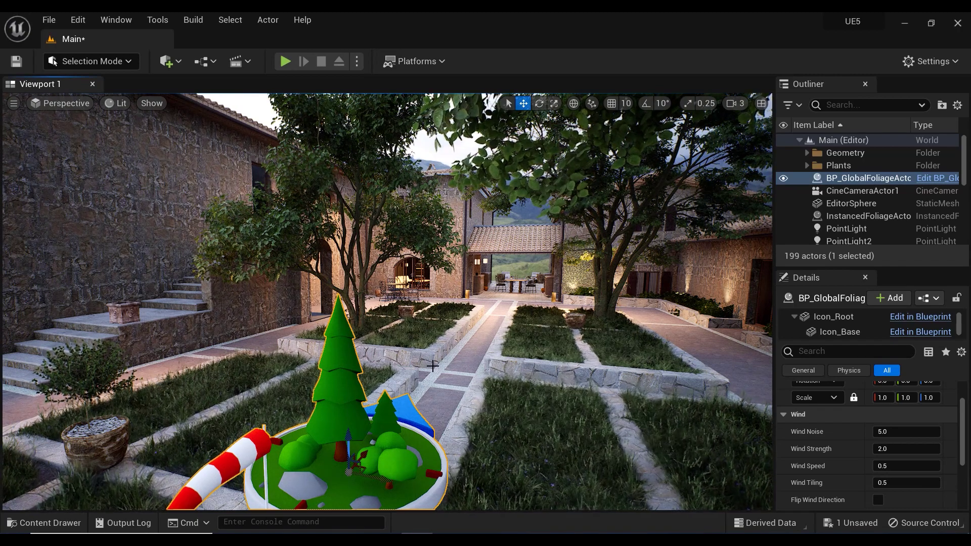
pyautogui.click(878, 500)
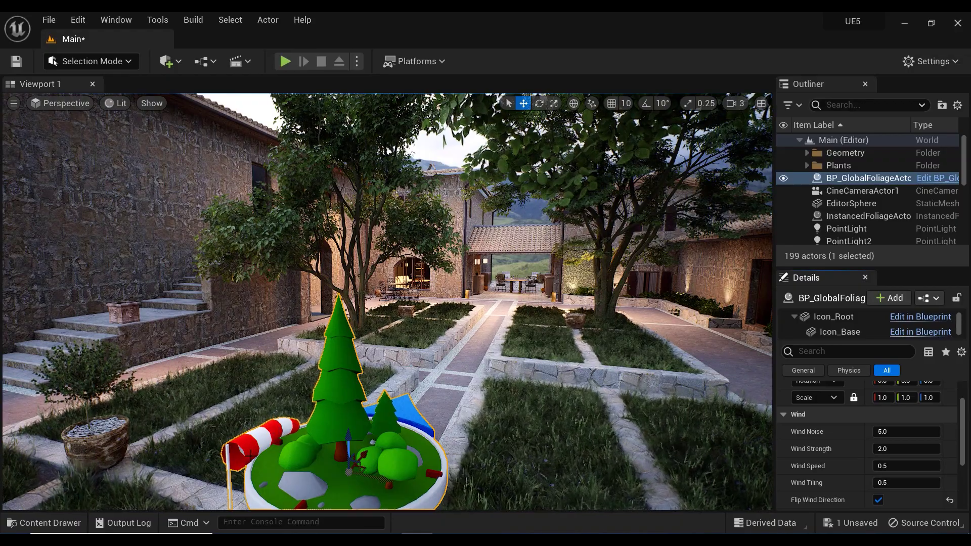
# - Rotate the global foliage actor about its vertical axis to redirect the wind
pyautogui.moveTo(657, 379); pyautogui.dragTo(708, 379, button='right')
pyautogui.moveTo(465, 405); pyautogui.dragTo(505, 411, button='right')
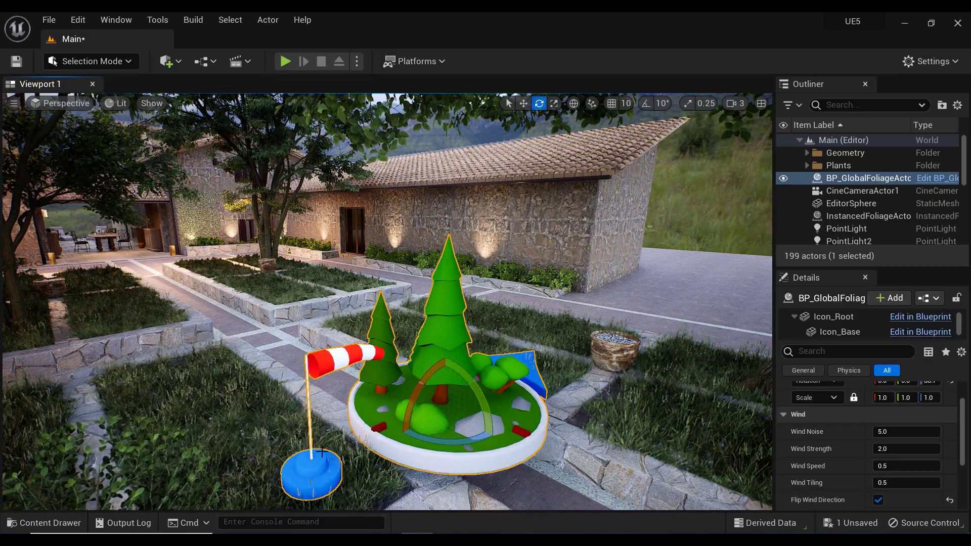
pyautogui.moveTo(648, 387); pyautogui.dragTo(604, 367, button='right')
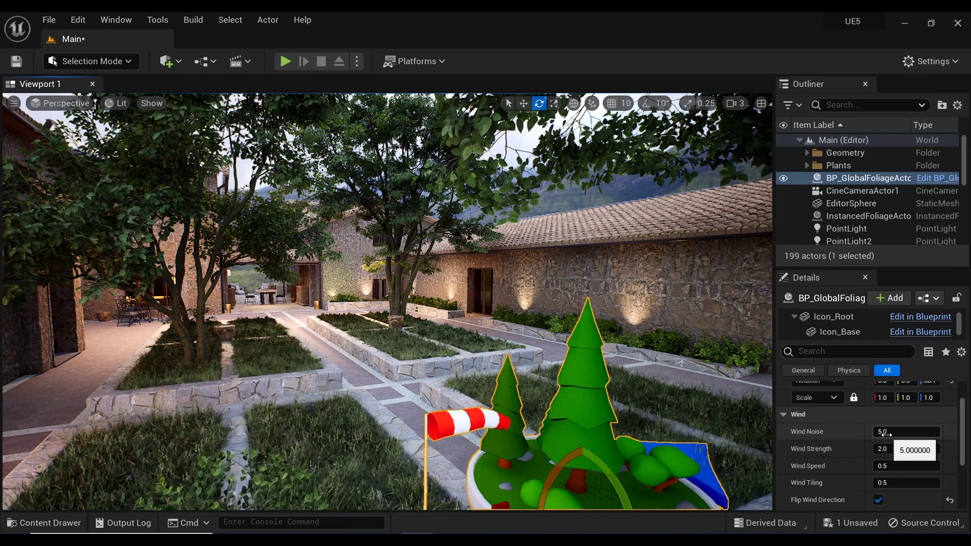
# - Set the global foliage actor's Wind Noise to about 9.59
pyautogui.moveTo(886, 433)
pyautogui.mouseDown()
pyautogui.moveTo(935, 434)
pyautogui.moveTo(895, 434)
pyautogui.mouseUp()
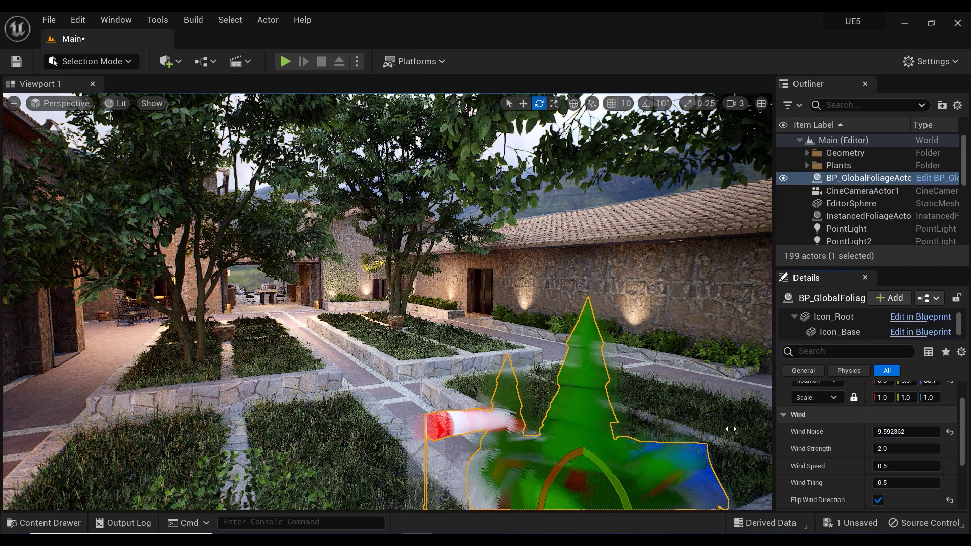
pyautogui.rightClick(660, 361)
pyautogui.moveTo(657, 357); pyautogui.dragTo(614, 322, button='right')
pyautogui.press('q')
pyautogui.press('d')
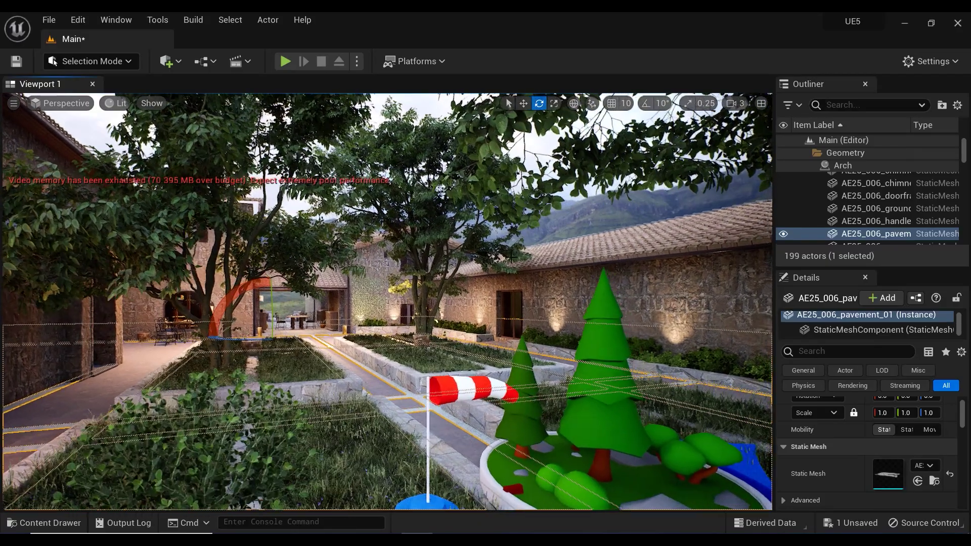
# - Switch the viewport to the CineCameraActor1 view and select the global foliage actor in the courtyard
pyautogui.click(65, 103)
pyautogui.click(137, 250)
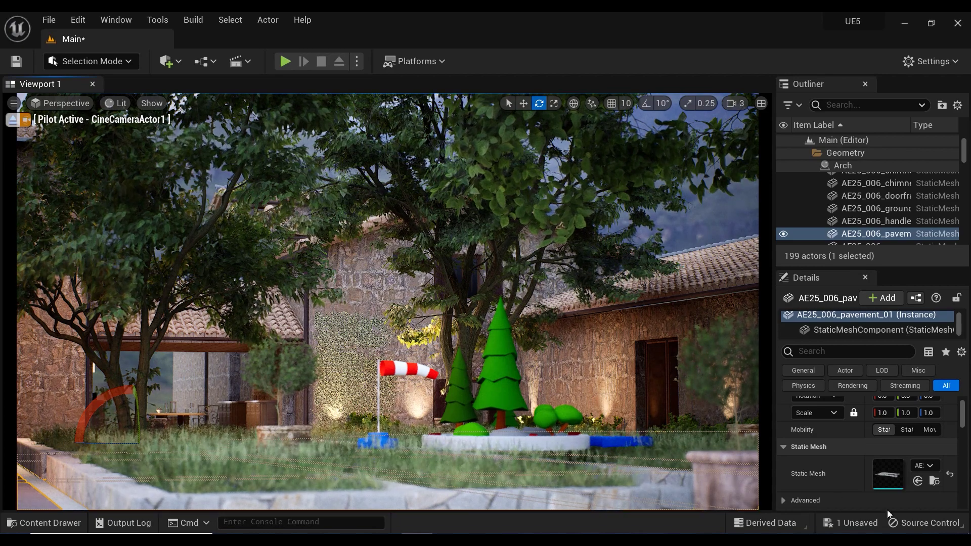
pyautogui.click(498, 375)
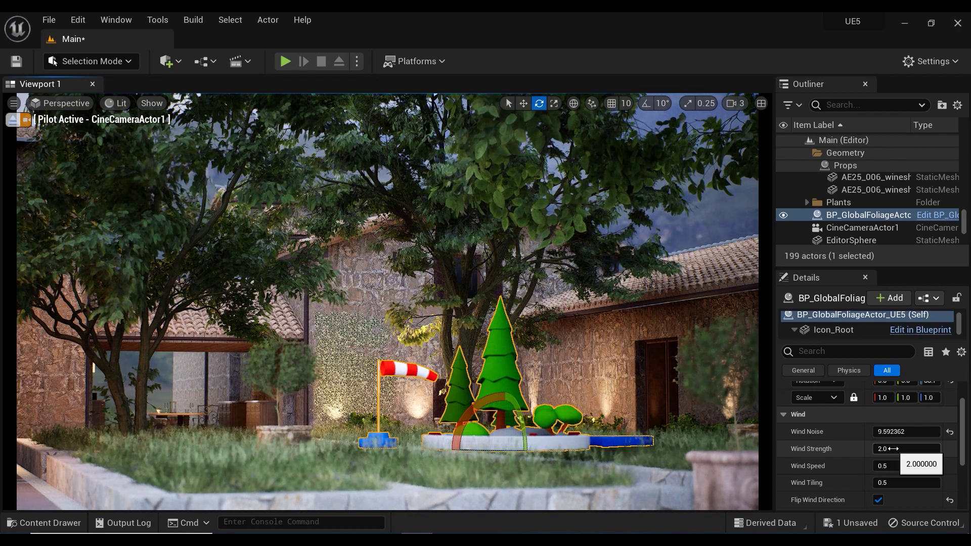
# - Set the global foliage actor's Wind Noise to about 9.79, Wind Strength to about 10.70 and Wind Speed to about 1.69
pyautogui.moveTo(893, 431); pyautogui.dragTo(882, 431)
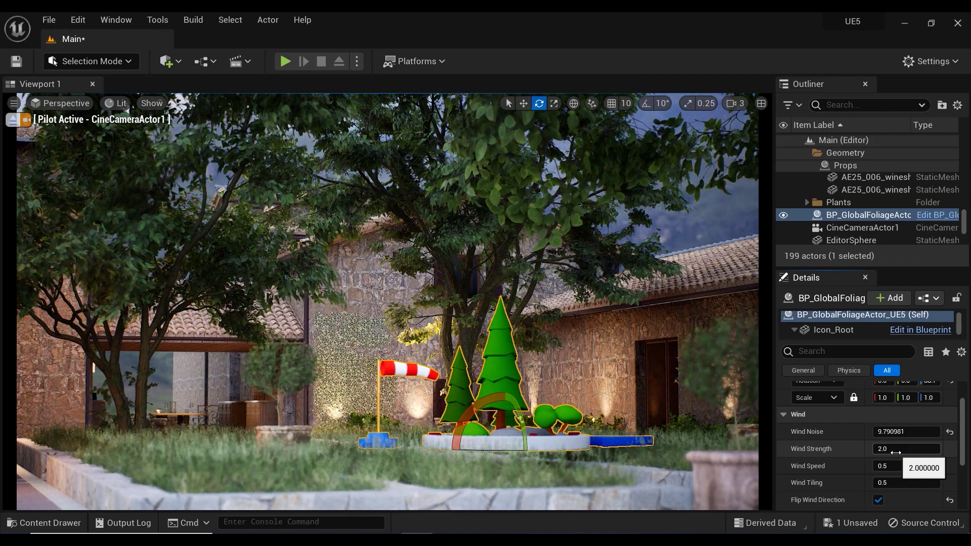
pyautogui.moveTo(895, 452); pyautogui.dragTo(910, 449)
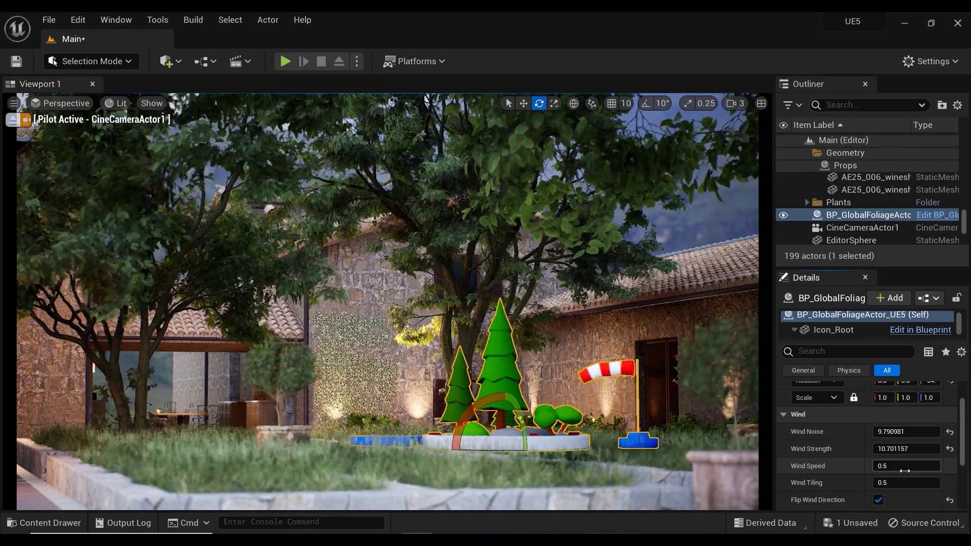
pyautogui.moveTo(905, 466); pyautogui.dragTo(936, 465)
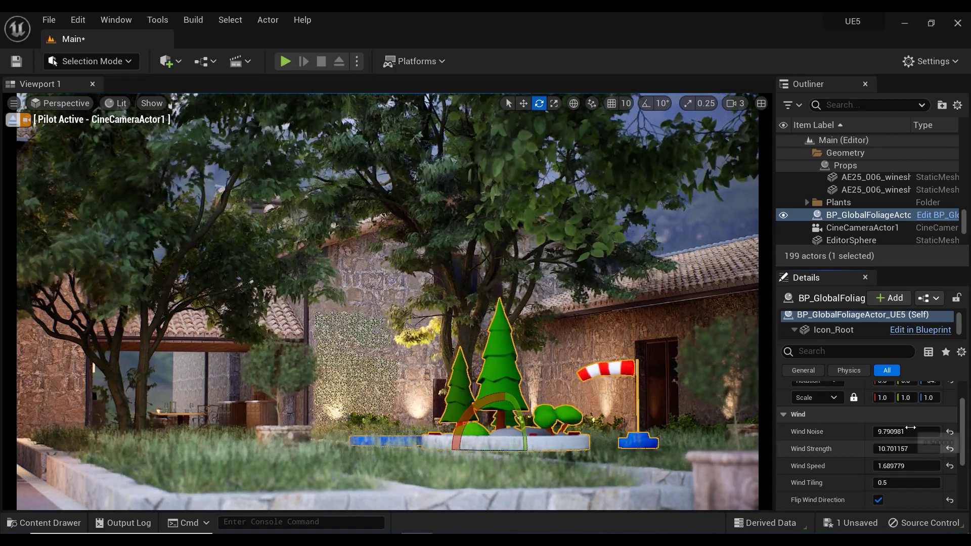
# - Adjust the foliage wind to Wind Noise about 3.97, Wind Strength about 15.87, Wind Speed about 1.09 and Wind Tiling about 0.86
pyautogui.moveTo(911, 432); pyautogui.dragTo(842, 457)
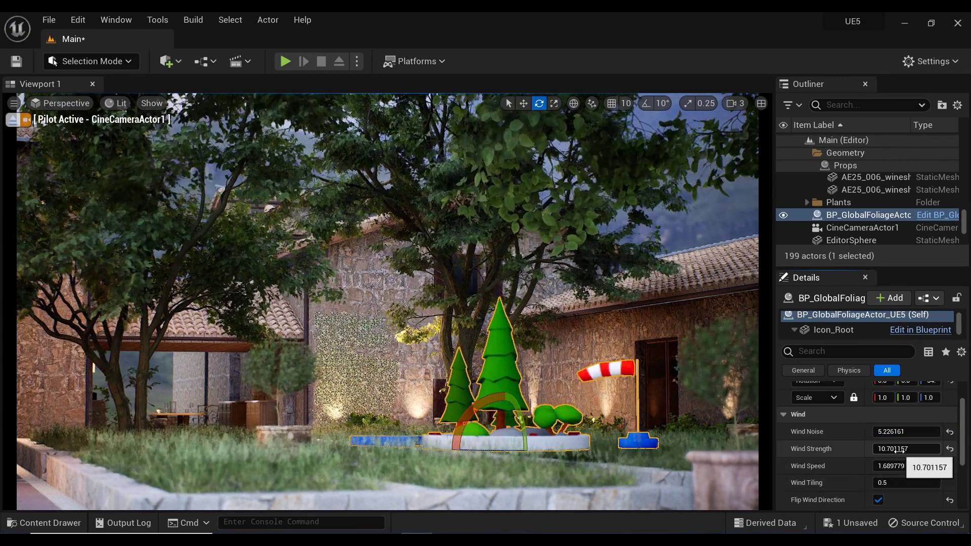
pyautogui.moveTo(897, 431); pyautogui.dragTo(912, 449)
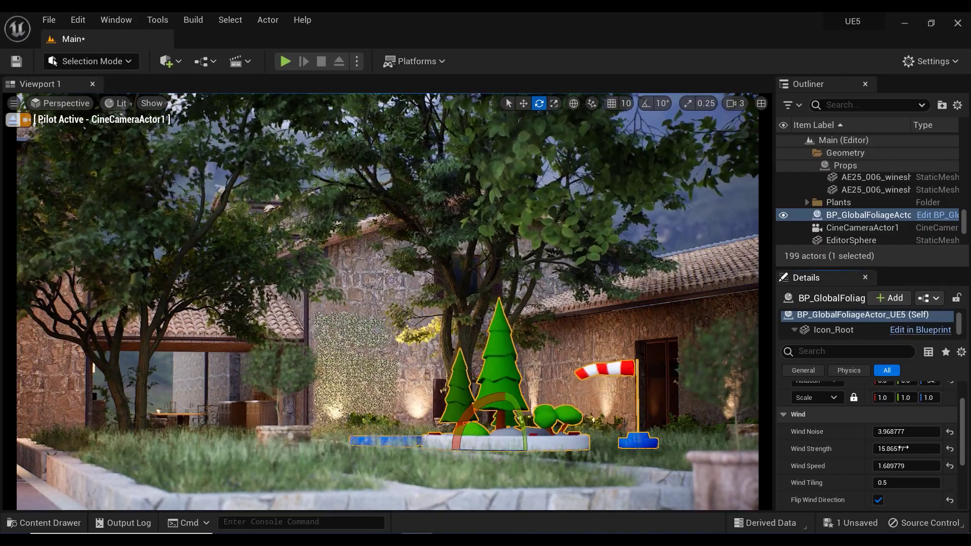
pyautogui.moveTo(902, 465); pyautogui.dragTo(887, 465)
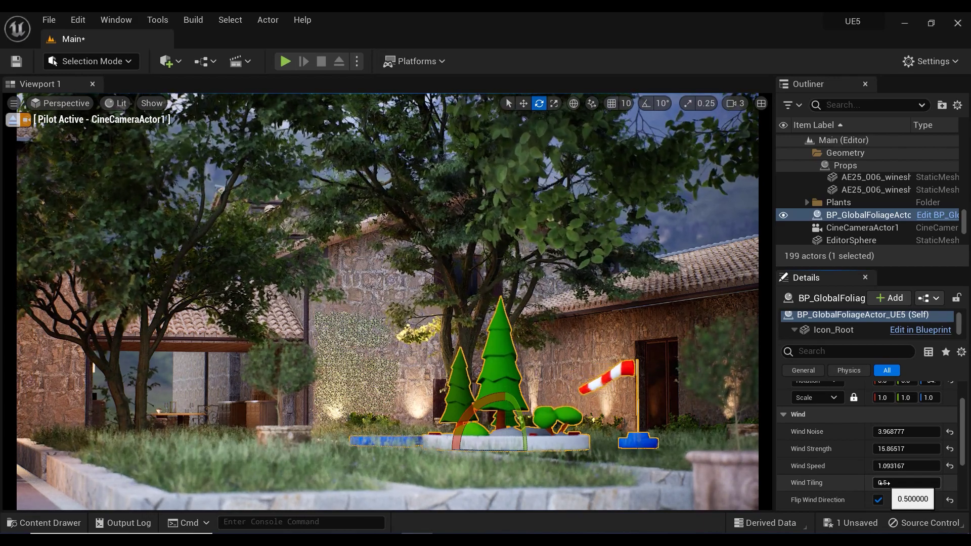
pyautogui.moveTo(884, 484); pyautogui.dragTo(888, 484)
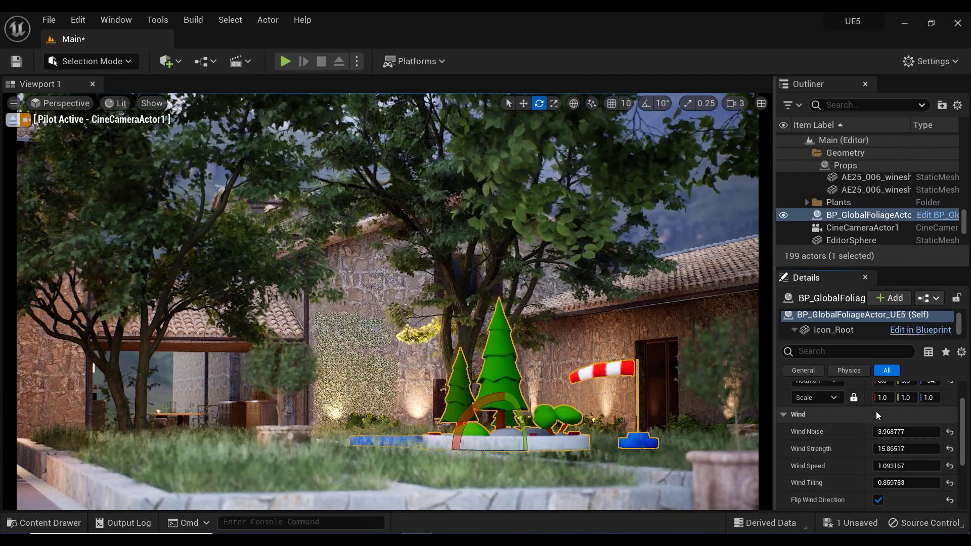
# - Set the foliage actor's Wind Strength to about 23.35, Wind Noise to about 2.81 and Wind Speed to about 1.55
pyautogui.moveTo(902, 449); pyautogui.dragTo(925, 449)
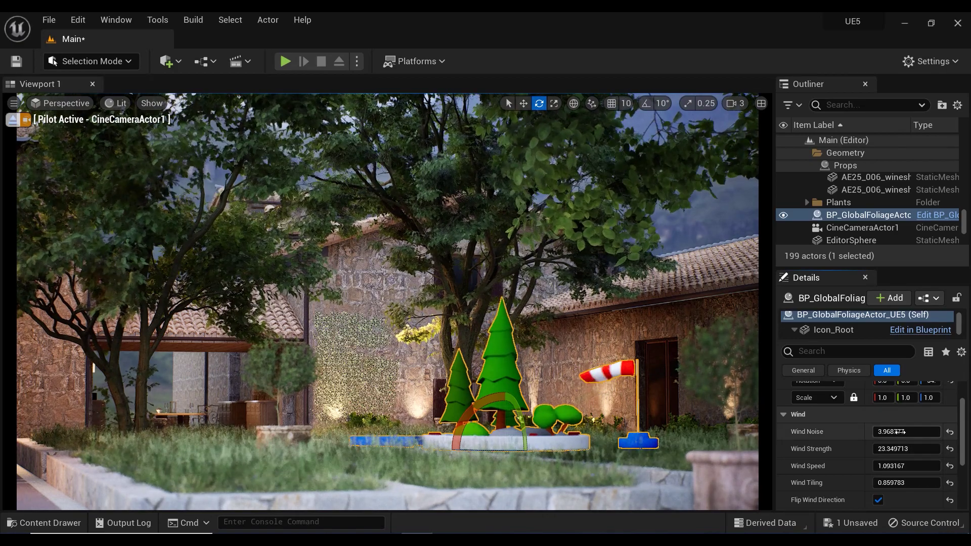
pyautogui.moveTo(897, 431); pyautogui.dragTo(887, 431)
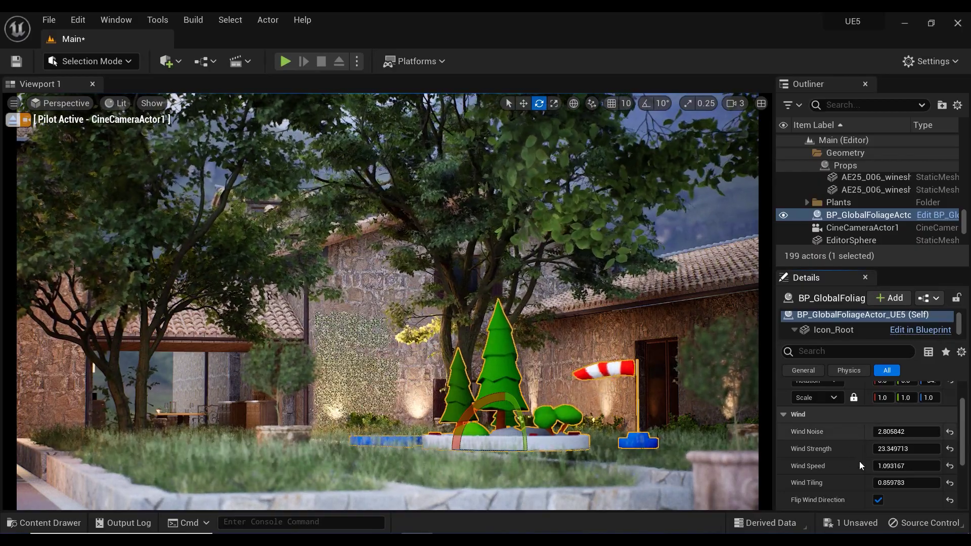
pyautogui.moveTo(905, 465); pyautogui.dragTo(918, 466)
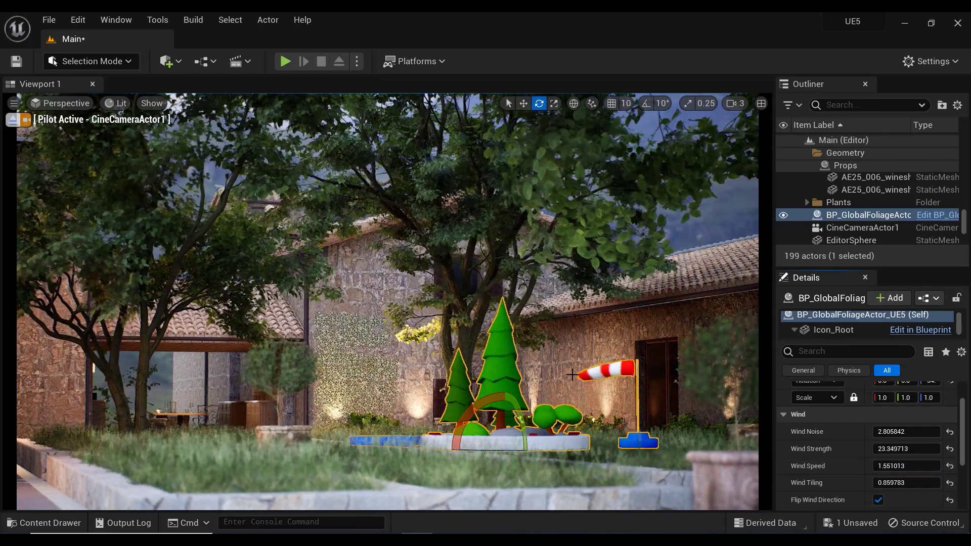
# - Hide the global foliage actor and reframe the piloted cine camera on the courtyard trees and planting beds
pyautogui.press('h')
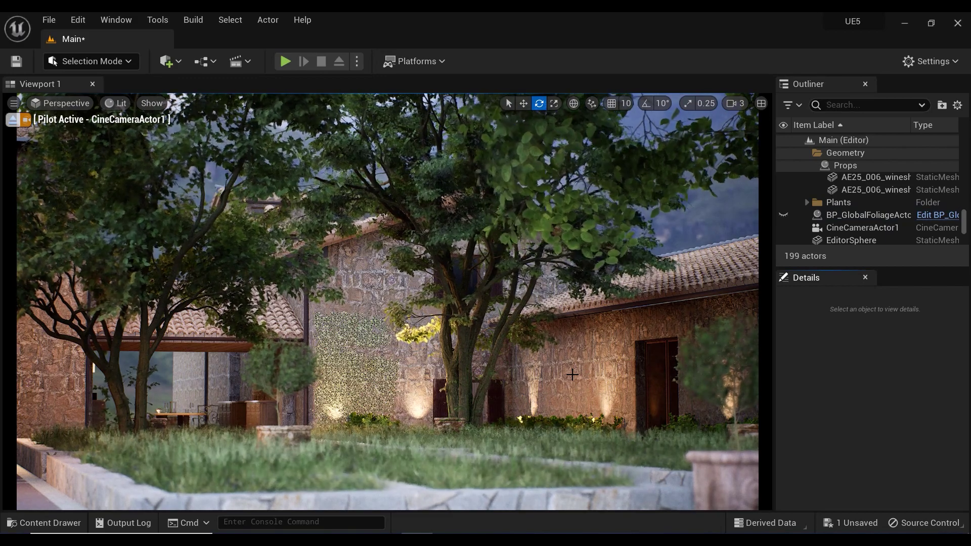
pyautogui.moveTo(572, 375); pyautogui.dragTo(518, 327, button='middle')
pyautogui.moveTo(572, 374); pyautogui.dragTo(572, 374, button='right')
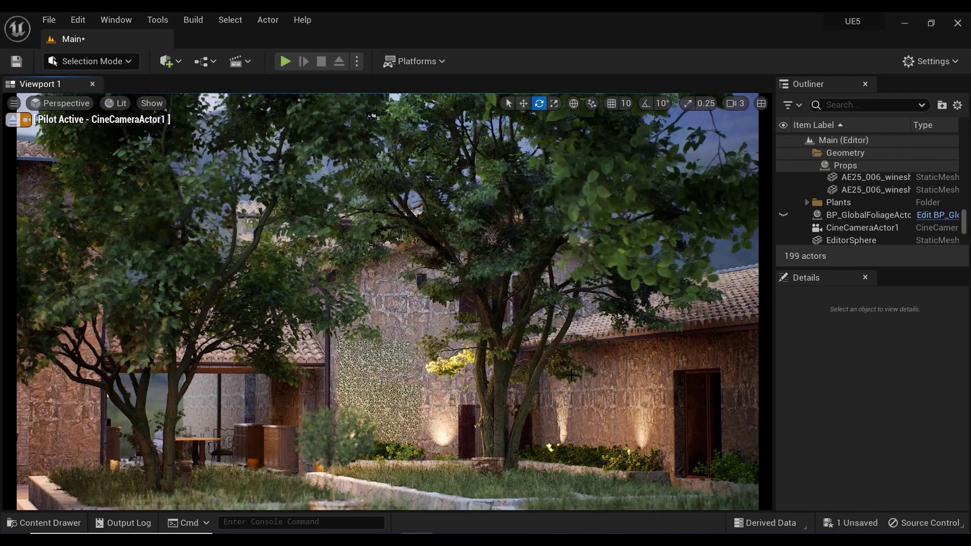
pyautogui.moveTo(571, 374); pyautogui.dragTo(560, 404, button='middle')
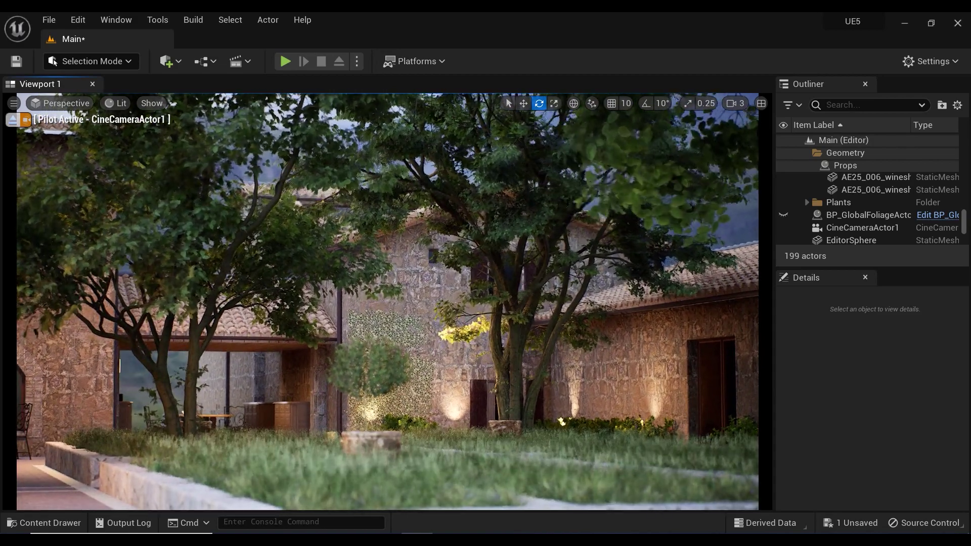